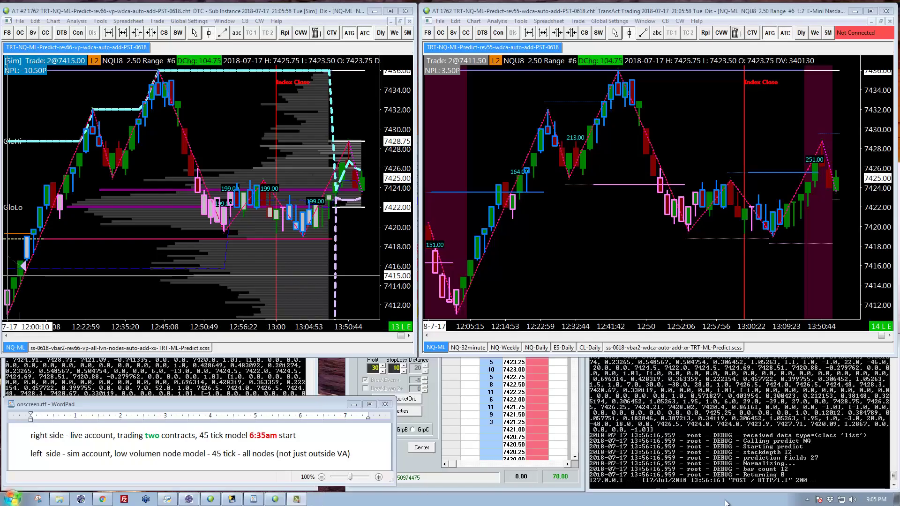
Check today's date, then maximize the live-account NQU8 2.50 Range chart to full screen.
left_click(872, 499)
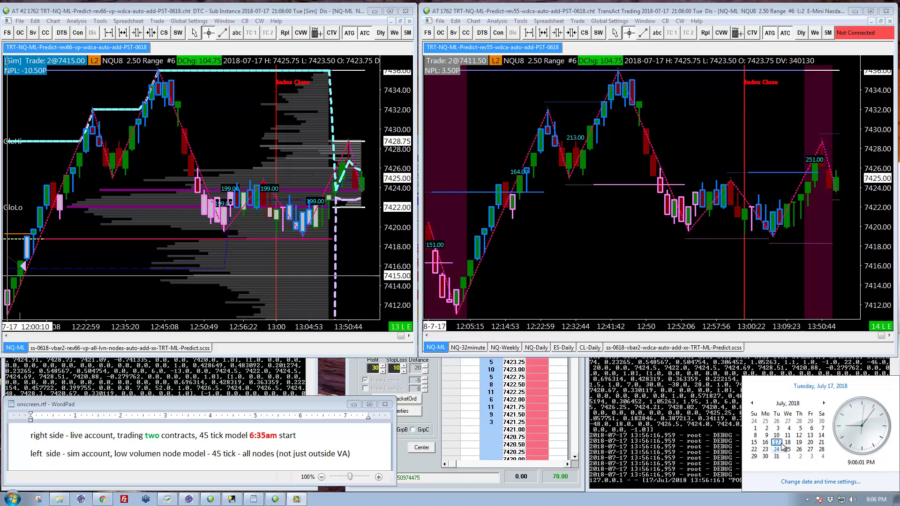
left_click(870, 11)
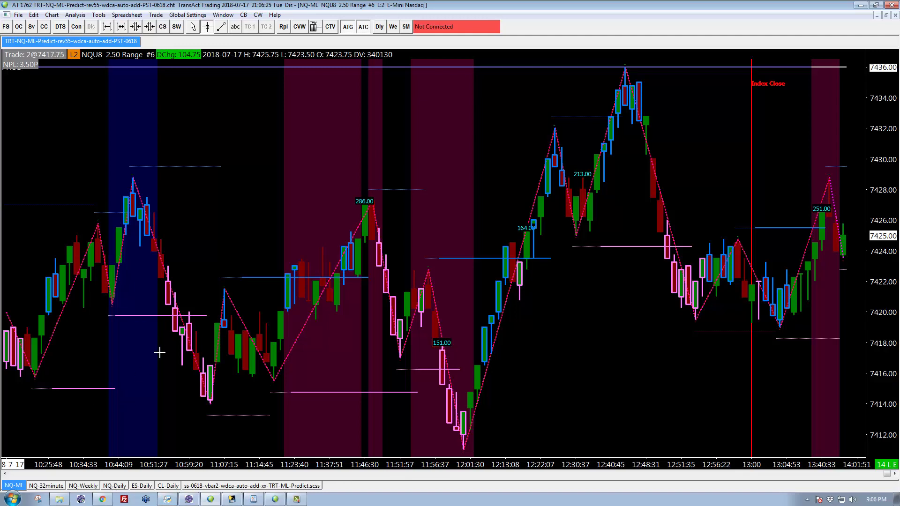
On the NQ-Daily chart, box the latest Average Daily Range bars in yellow, then return to NQ-ML.
left_click(114, 487)
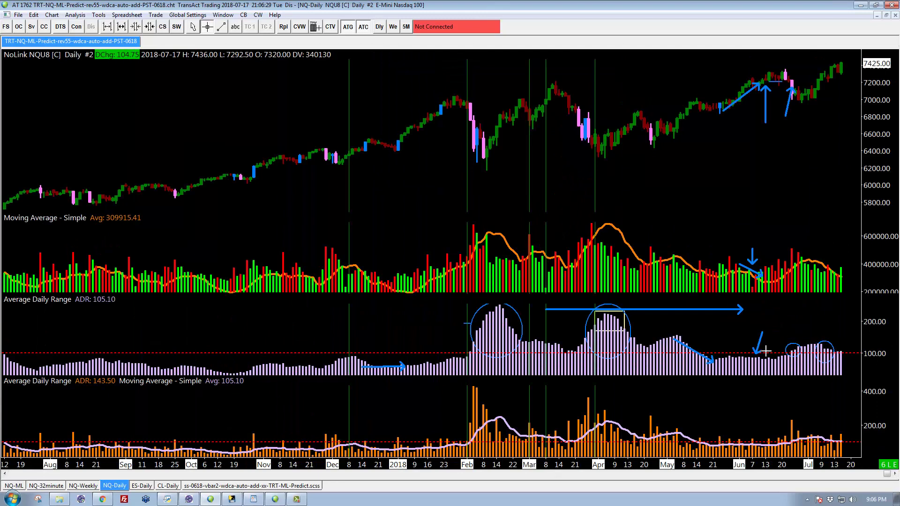
left_click_drag(844, 345, 775, 360)
left_click(14, 485)
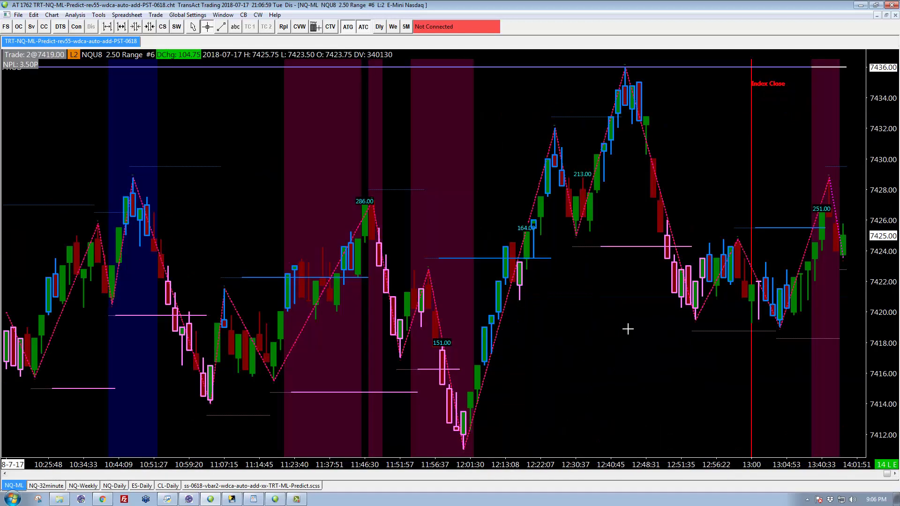
Scroll the NQ-ML range chart back to the 5:49–6:55 early-morning bars.
scroll(628, 330, "up", 10)
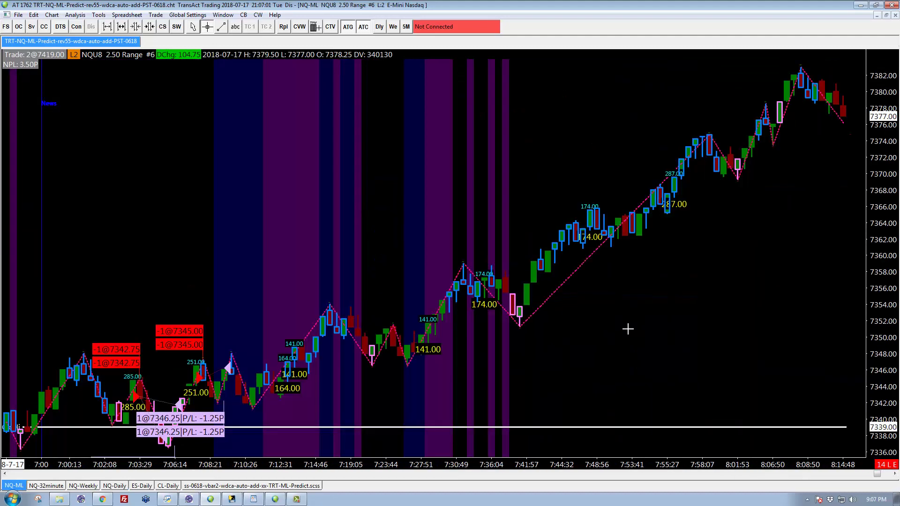
scroll(628, 329, "up", 10)
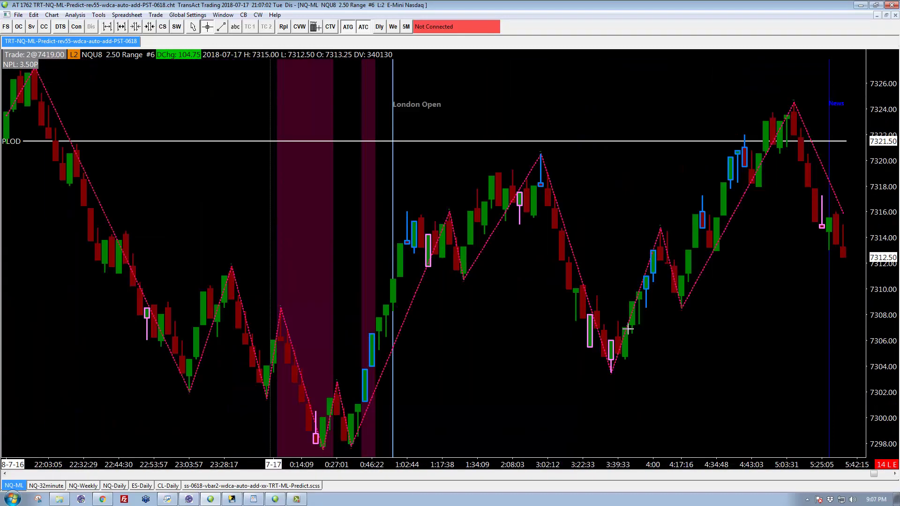
scroll(628, 329, "down", 10)
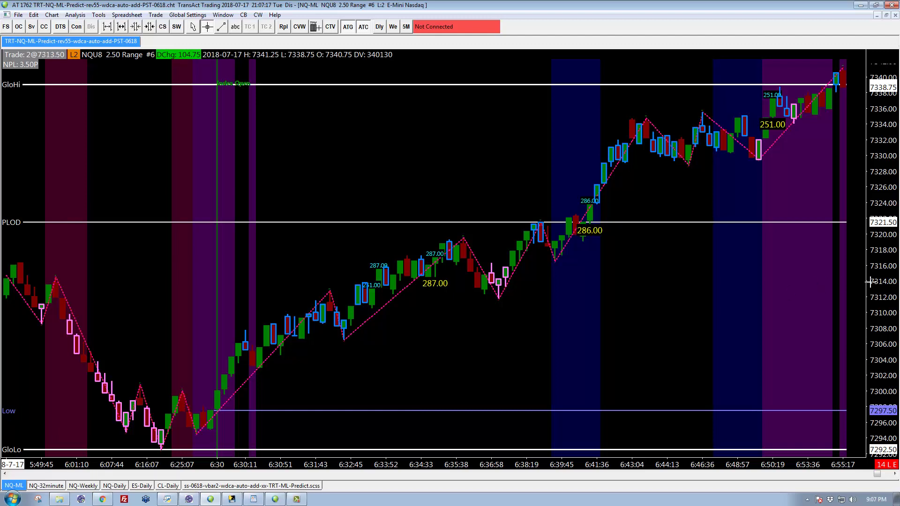
Compress the price axis, then autofit it to the visible bars.
left_click_drag(883, 298, 883, 262)
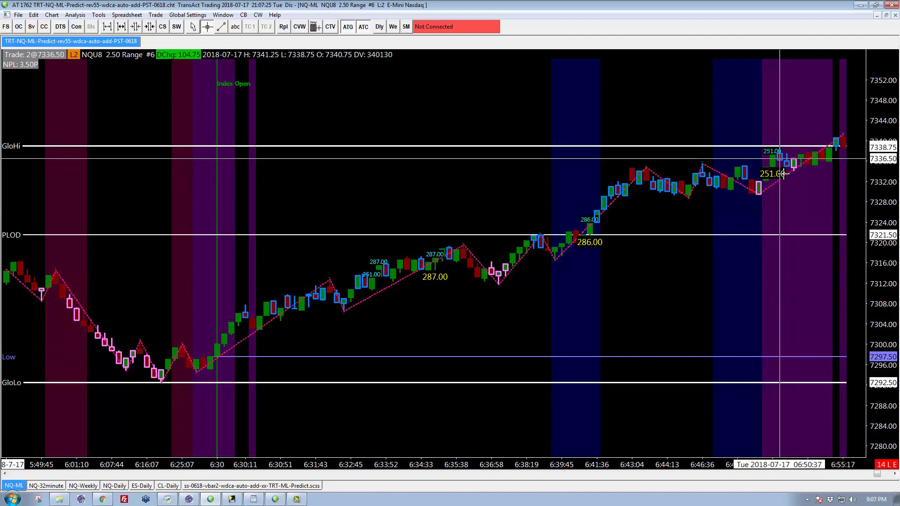
double_click(873, 239)
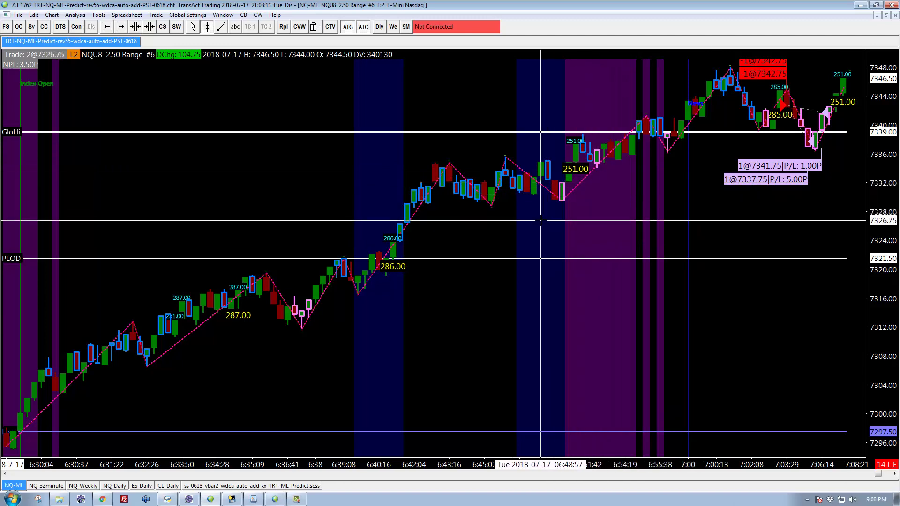
Box the 6:43–6:50 consolidation in yellow and add blue arrows at the 7342.75, 7345.00 and 7346.25 fills.
key("ctrl+1")
left_click_drag(442, 157, 625, 202)
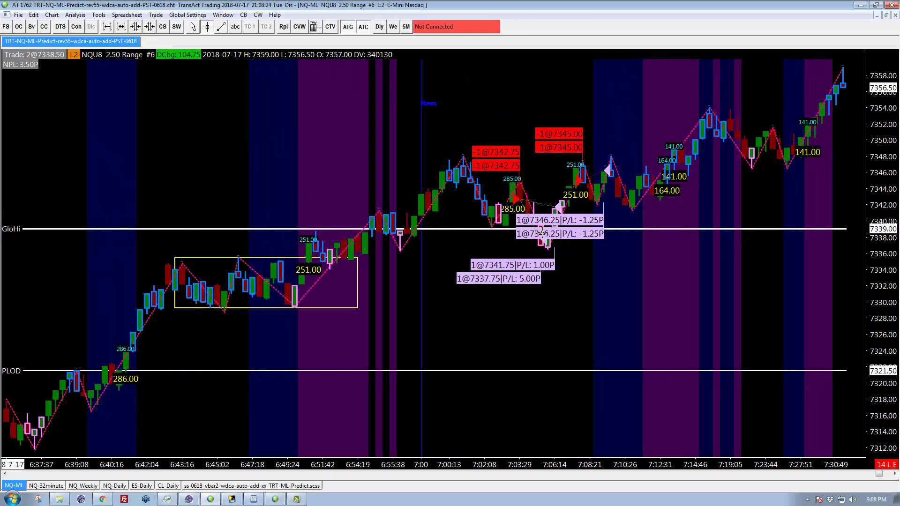
left_click_drag(548, 177, 519, 199)
left_click_drag(597, 280, 544, 242)
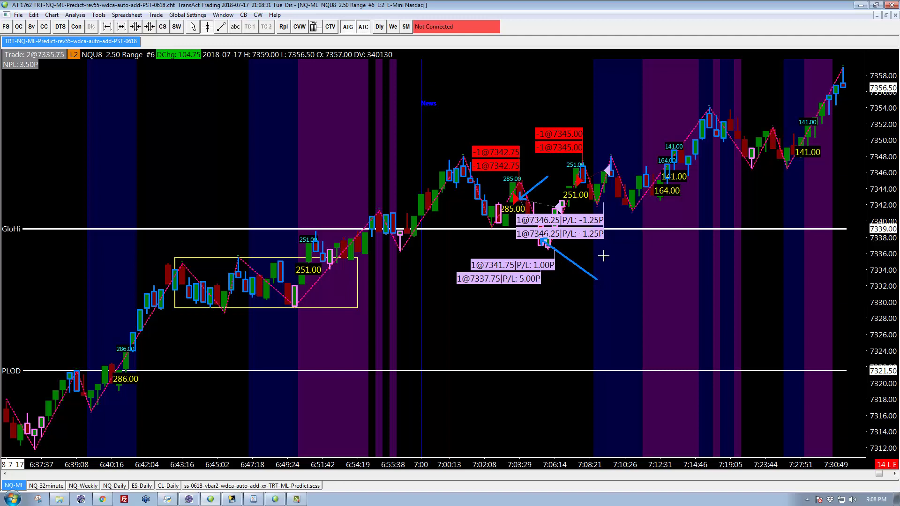
left_click_drag(597, 259, 555, 207)
left_click_drag(590, 113, 583, 178)
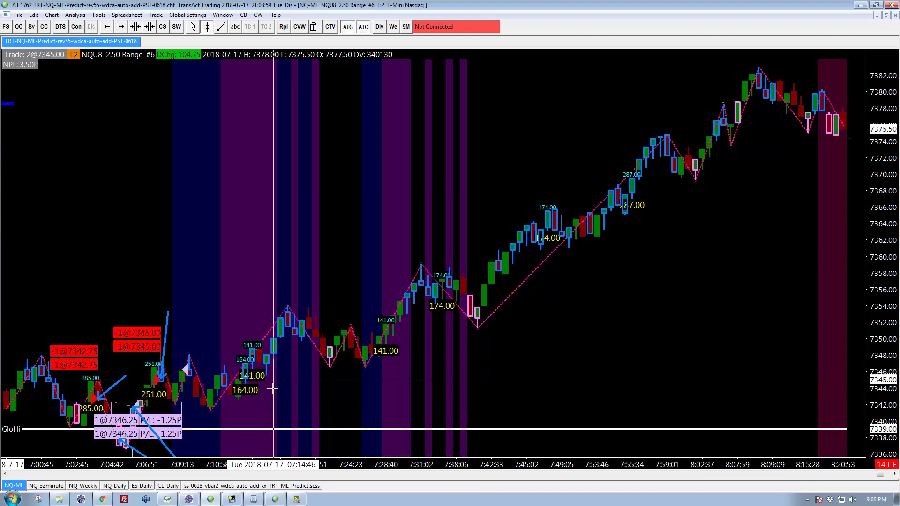
Add a blue arrow at the 164.00 signal and a horizontal line across the 7:00–7:19 highs.
left_click_drag(300, 410, 244, 364)
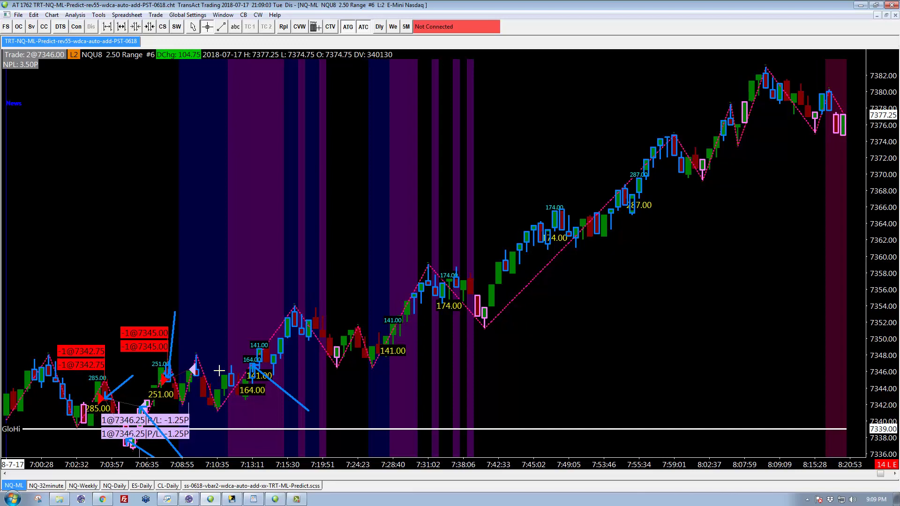
left_click_drag(219, 371, 349, 359)
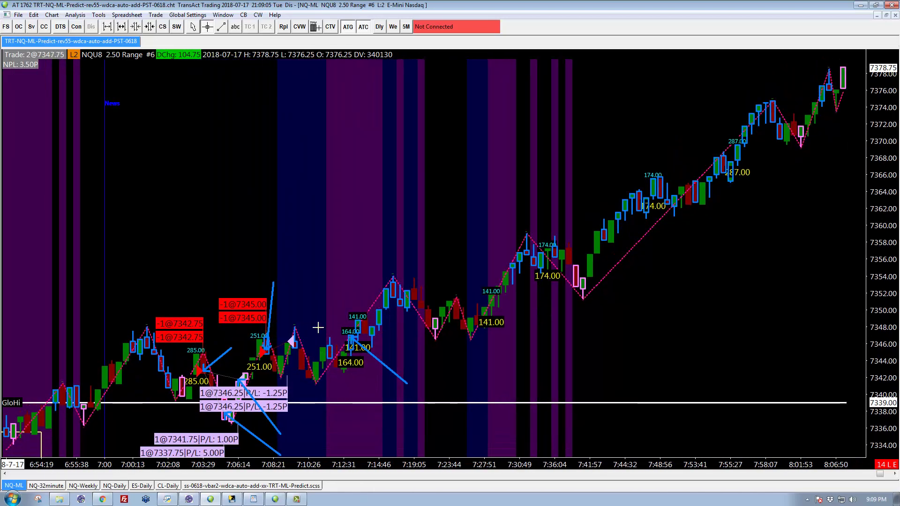
key("t")
left_click_drag(133, 322, 407, 322)
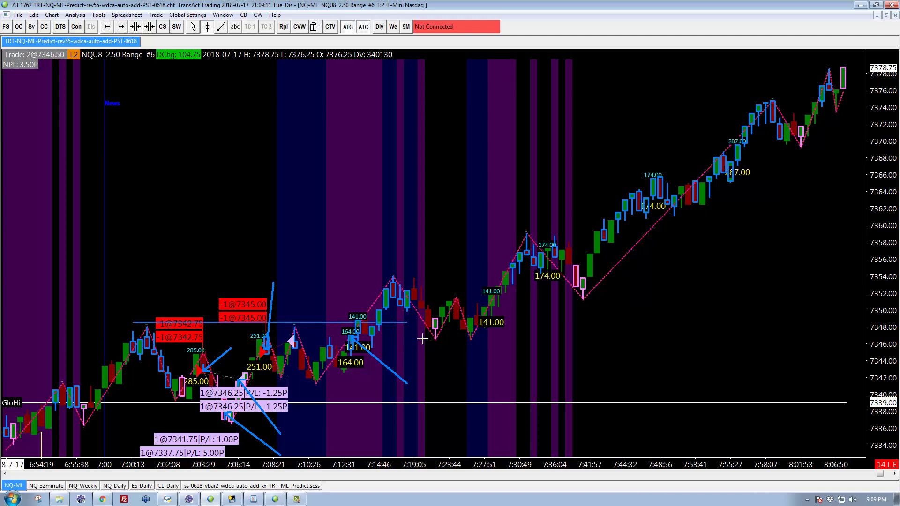
Add blue arrows at the 141.00 and 174.00 signals and a line down the 174.00 pullback.
key("t")
left_click_drag(527, 362, 490, 303)
left_click_drag(380, 325, 565, 311)
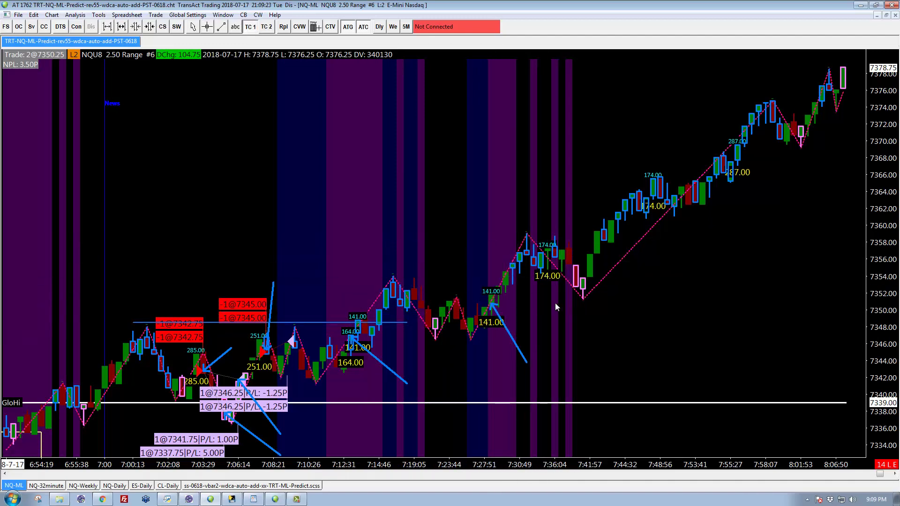
left_click_drag(536, 249, 563, 276)
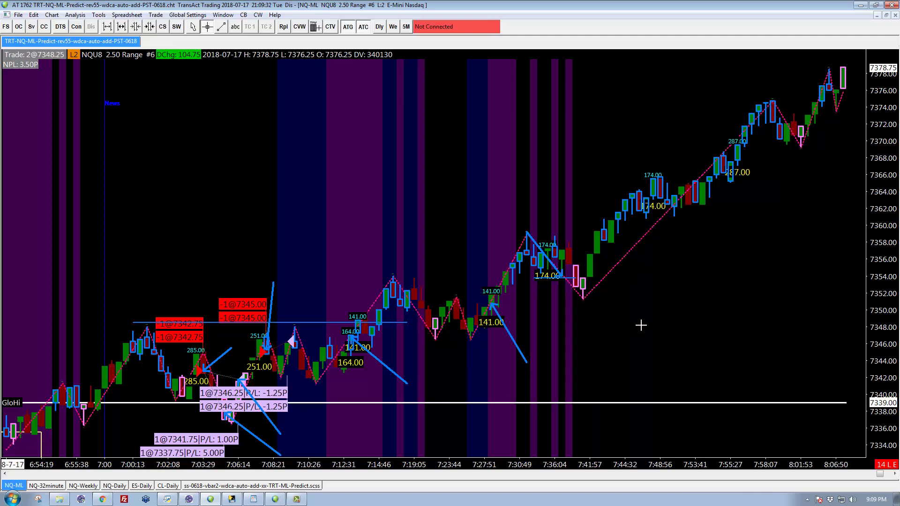
left_click_drag(646, 321, 654, 214)
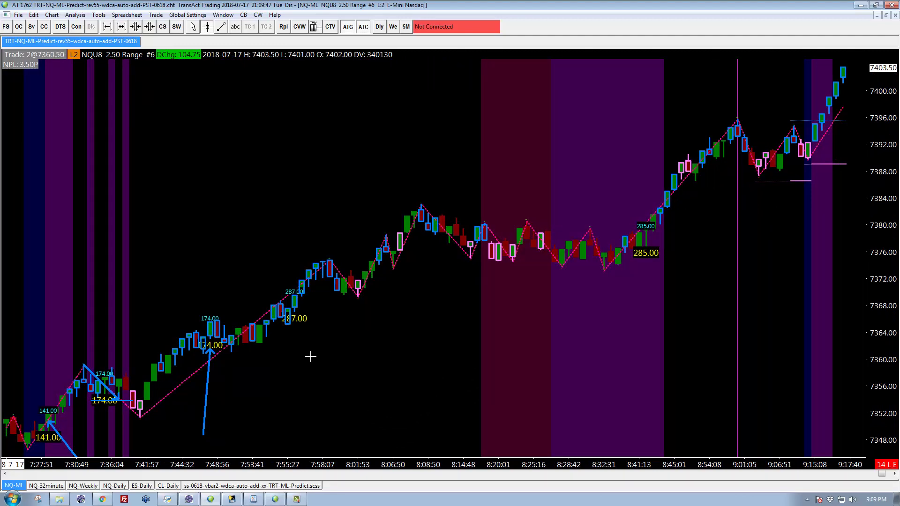
Add a blue arrow at the 287.00 signal bar and box the 8:20–8:41 consolidation in yellow.
mouse_move(318, 368)
left_mouse_down()
mouse_move(291, 315)
mouse_move(309, 287)
mouse_move(302, 301)
mouse_move(304, 289)
mouse_move(312, 334)
left_mouse_up()
left_click(525, 287)
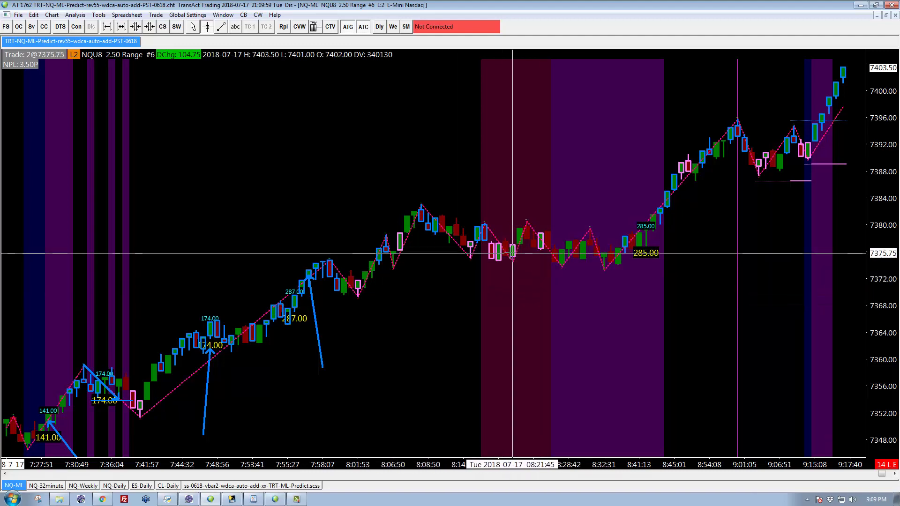
mouse_move(484, 220)
left_mouse_down()
mouse_move(513, 271)
mouse_move(660, 268)
left_mouse_up()
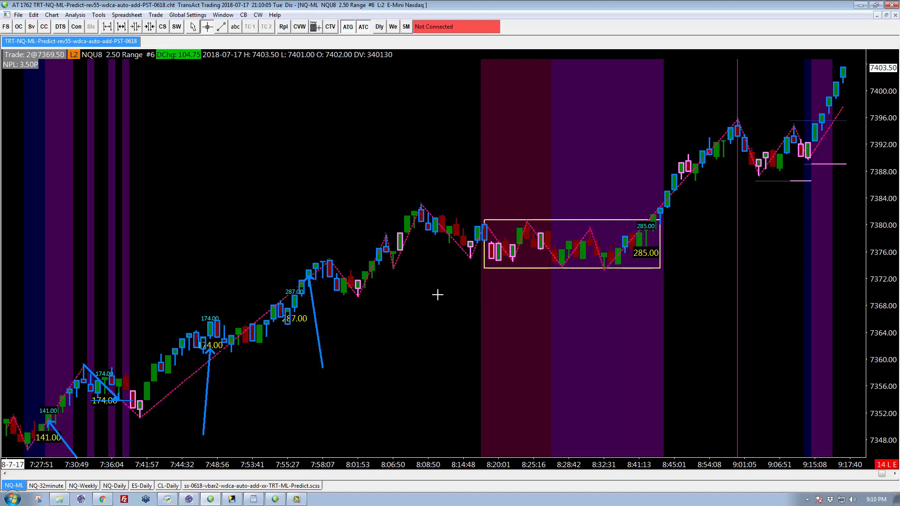
Draw a blue trend arrow from the 7:41 low and a support line under the consolidation box.
mouse_move(140, 407)
left_mouse_down()
mouse_move(457, 220)
mouse_move(662, 238)
left_mouse_up()
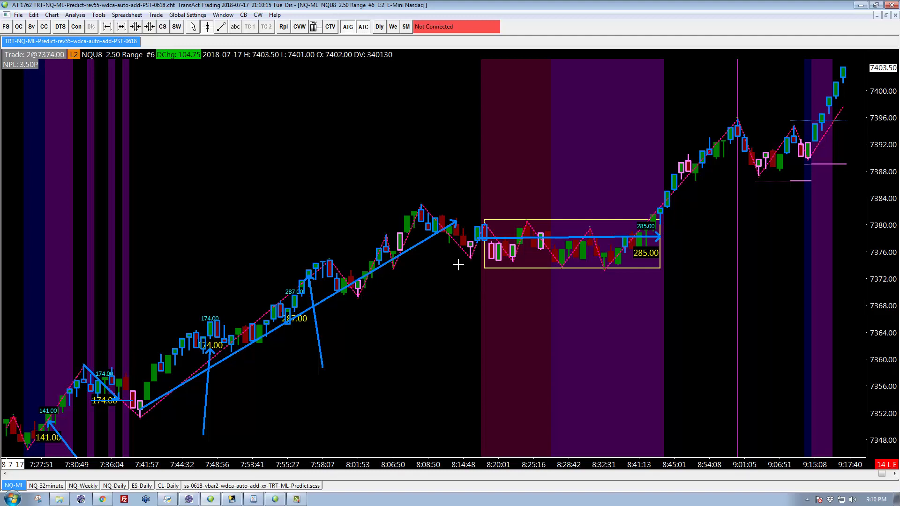
key("l")
left_click_drag(449, 274, 661, 272)
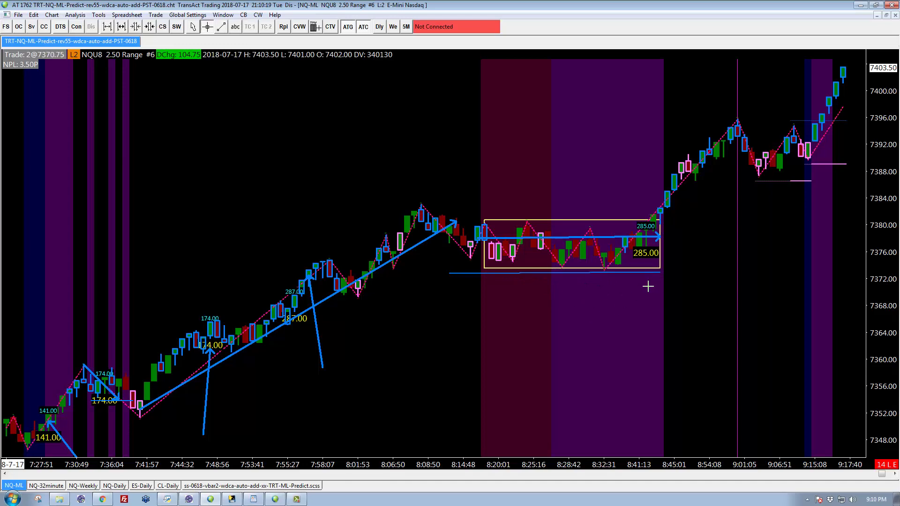
scroll(625, 291, "right", 10)
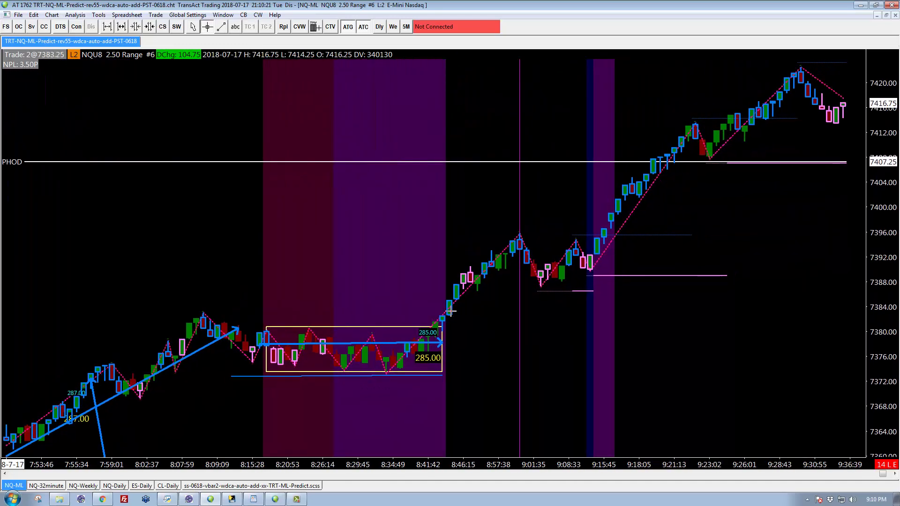
left_click_drag(557, 327, 518, 292)
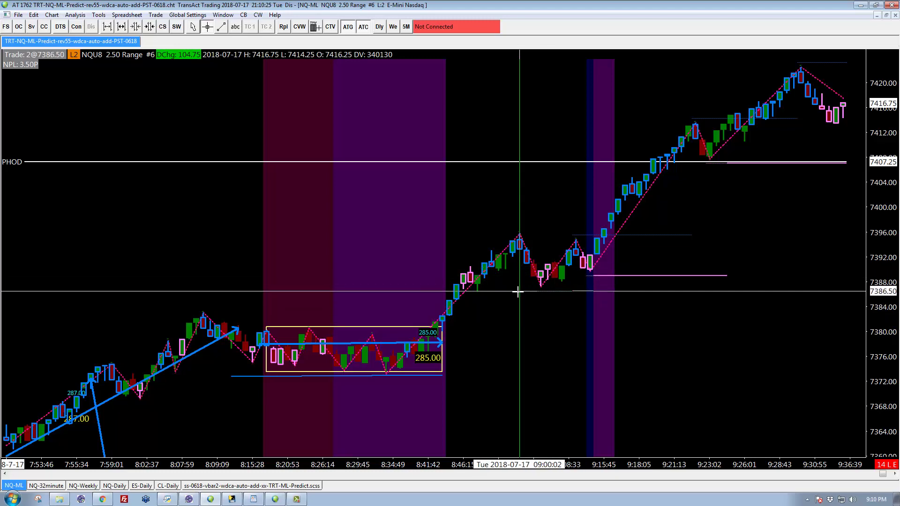
scroll(603, 323, "right", 10)
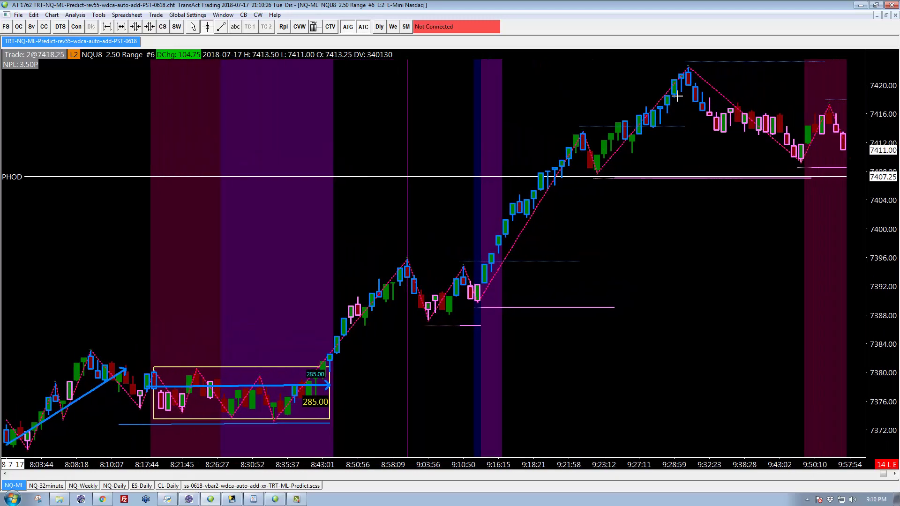
scroll(677, 96, "right", 15)
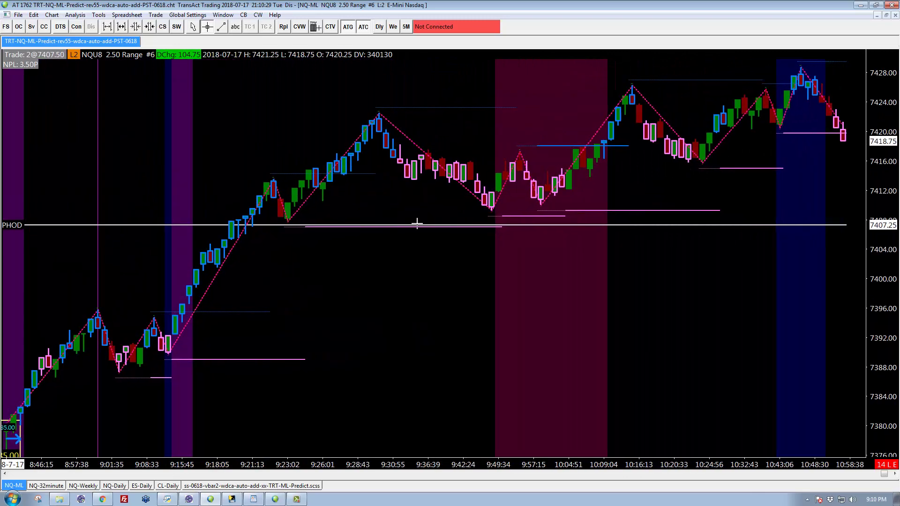
scroll(708, 169, "right", 15)
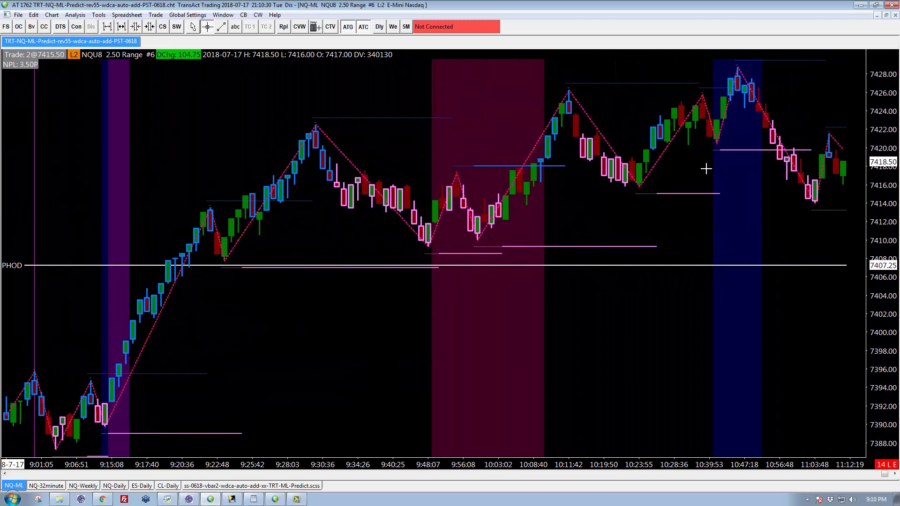
scroll(779, 115, "right", 5)
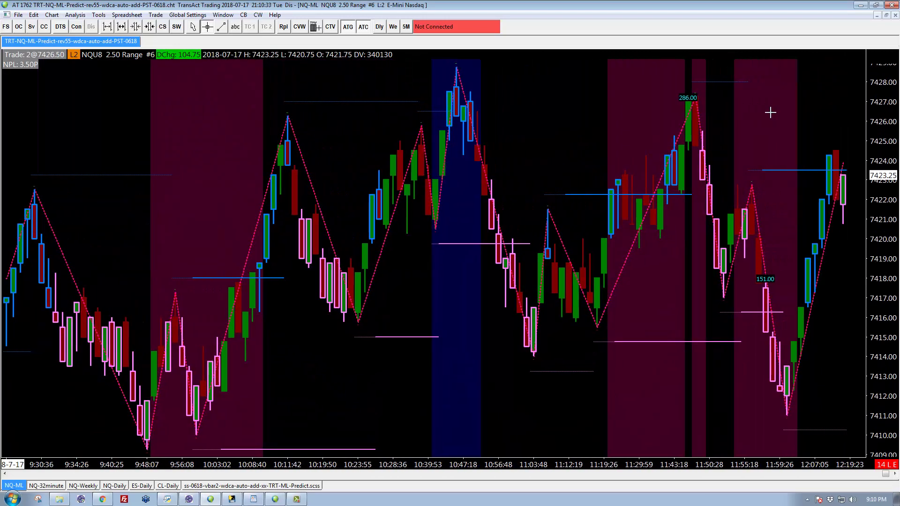
left_click_drag(681, 105, 724, 133)
scroll(725, 133, "right", 3)
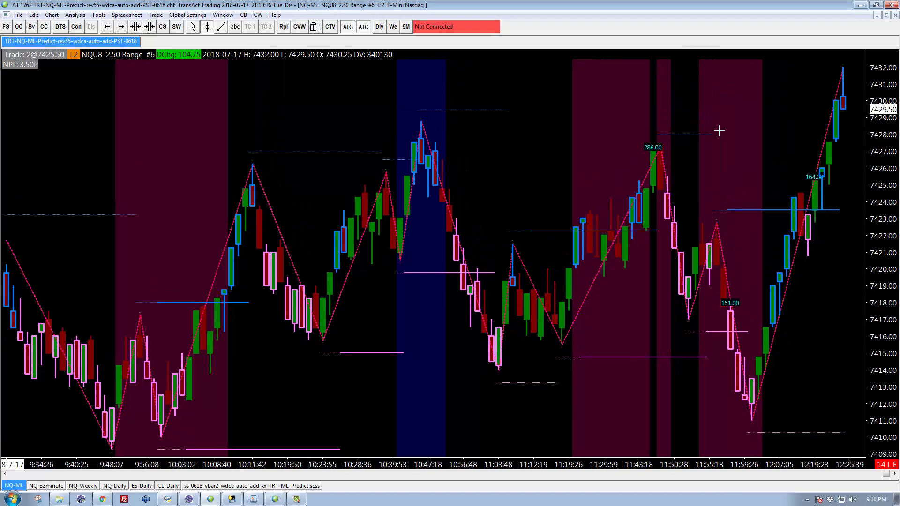
scroll(720, 131, "right", 15)
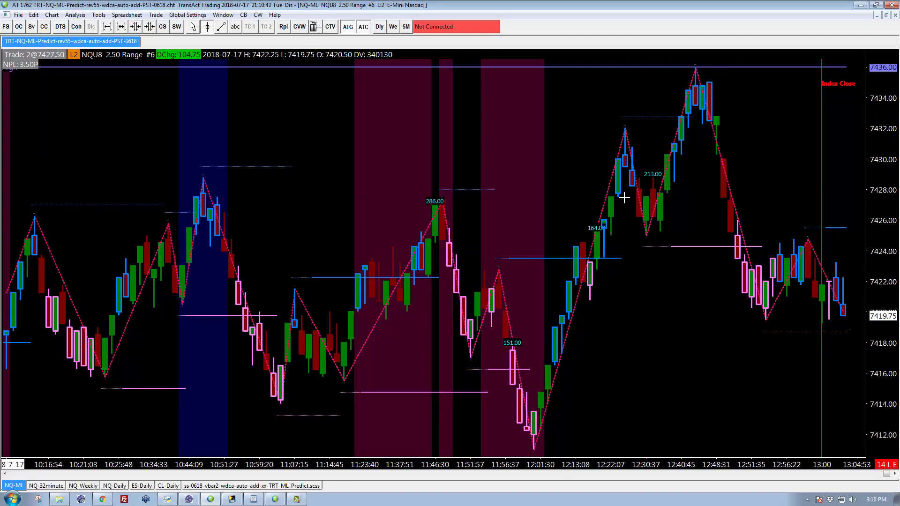
scroll(672, 206, "right", 5)
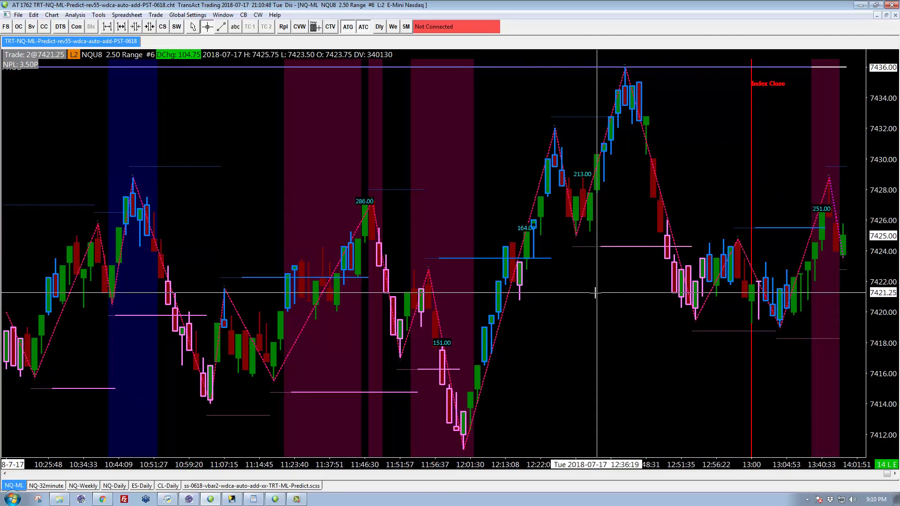
scroll(595, 293, "left", 15)
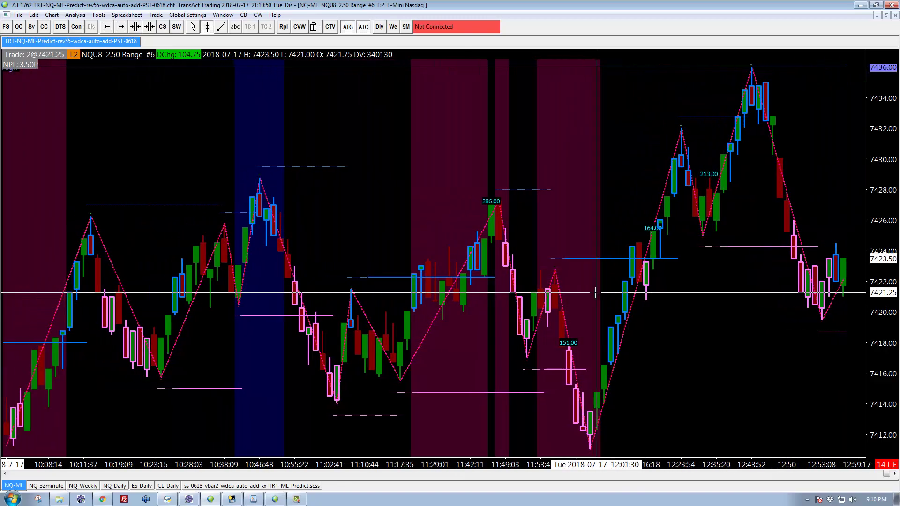
scroll(595, 293, "left", 15)
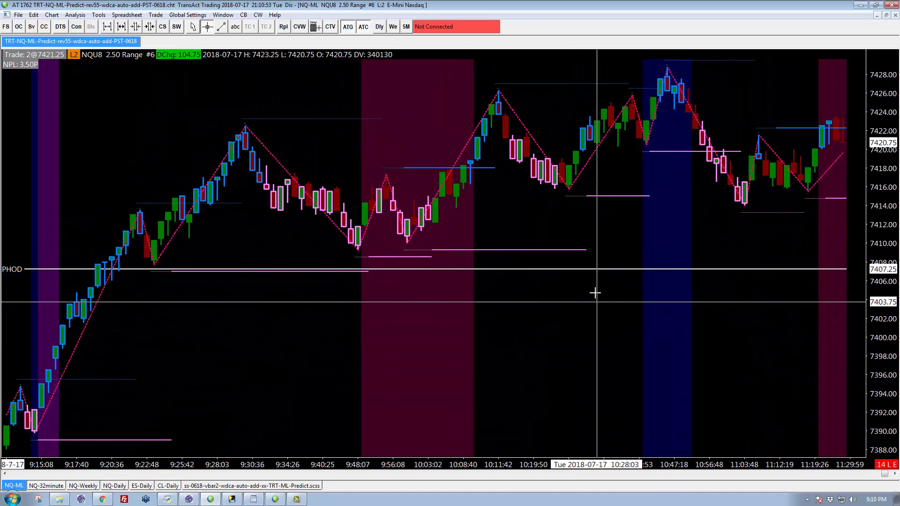
scroll(596, 293, "left", 15)
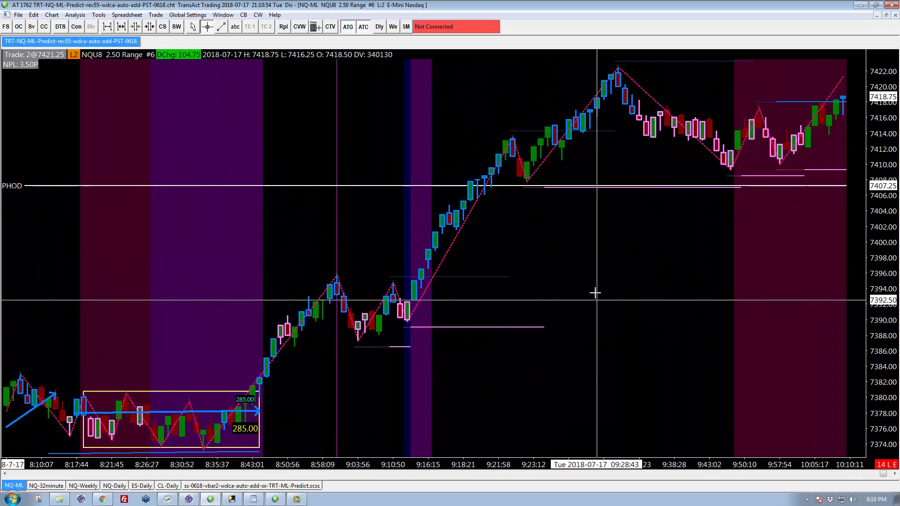
scroll(596, 293, "left", 15)
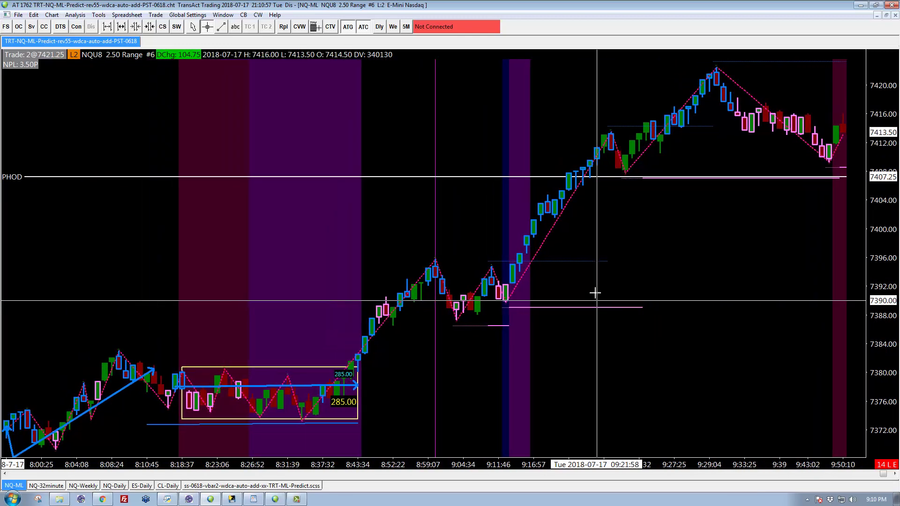
scroll(596, 293, "left", 8)
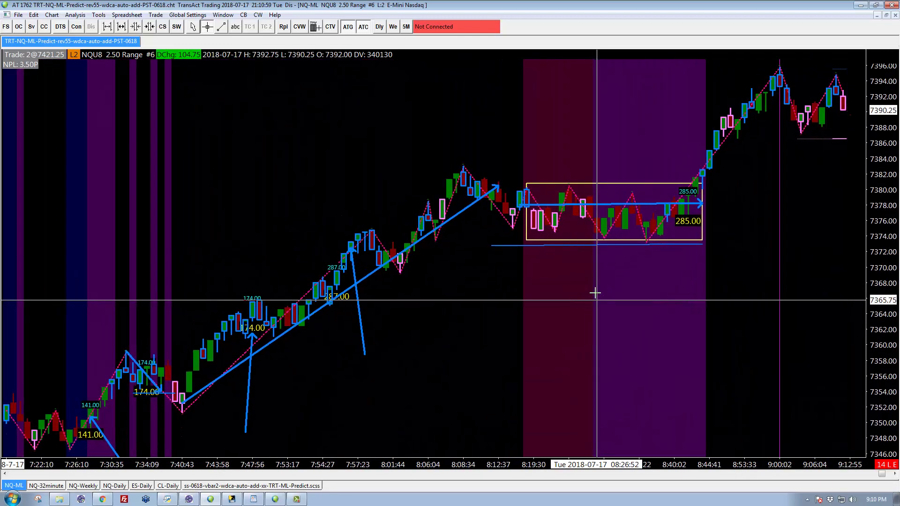